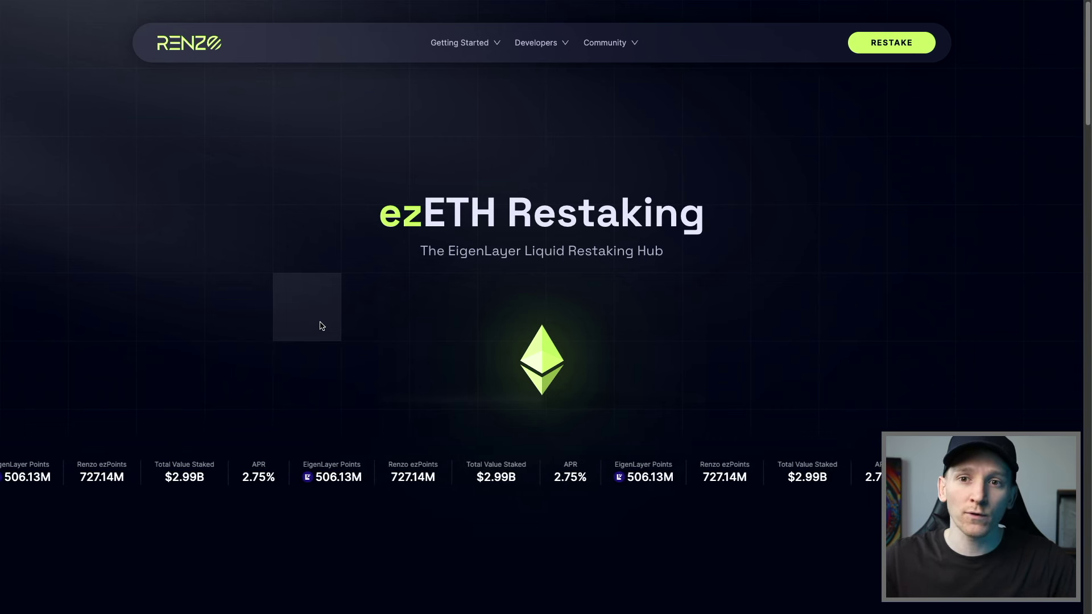
Look through DefiLlama's protocol rankings, then view the Dune LRT supply dashboard showing ezETH at 835,963.
key("ctrl+Tab")
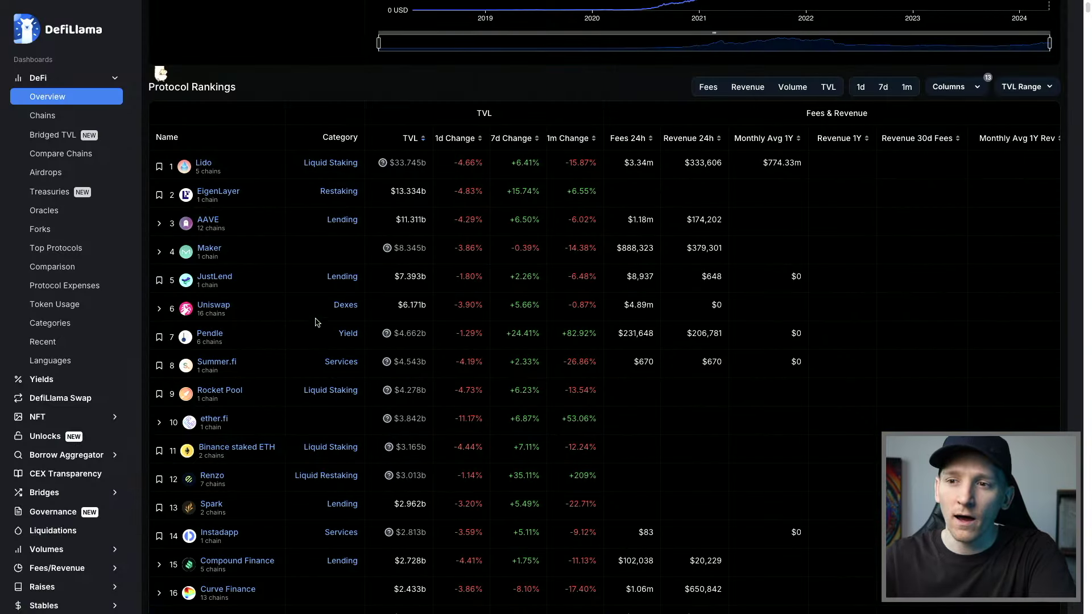
scroll(214, 450, "down", 1)
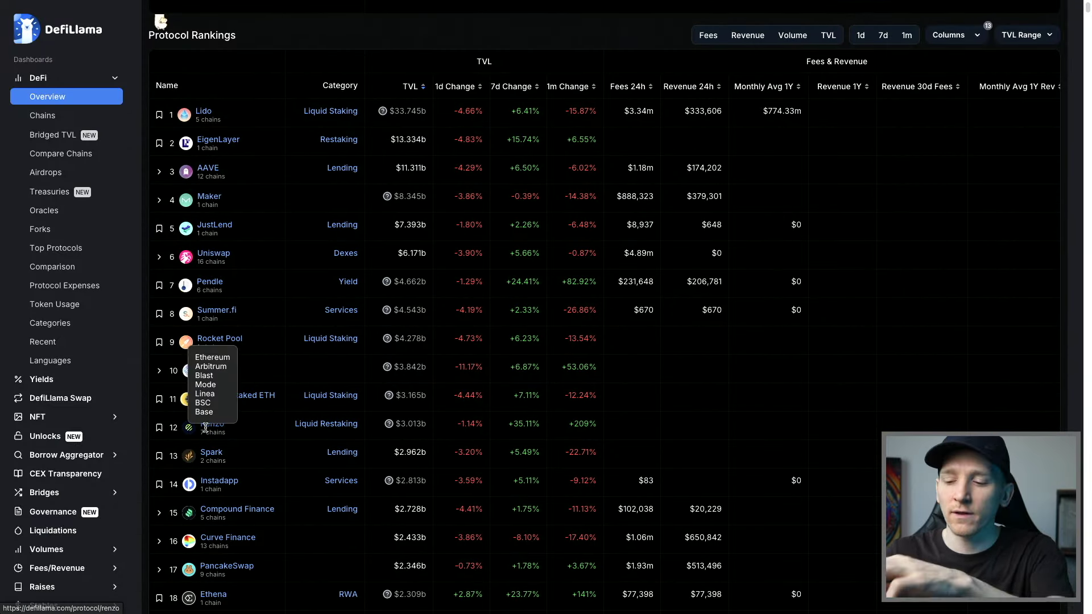
key("ctrl+shift+Tab")
key("ctrl+shift+Tab")
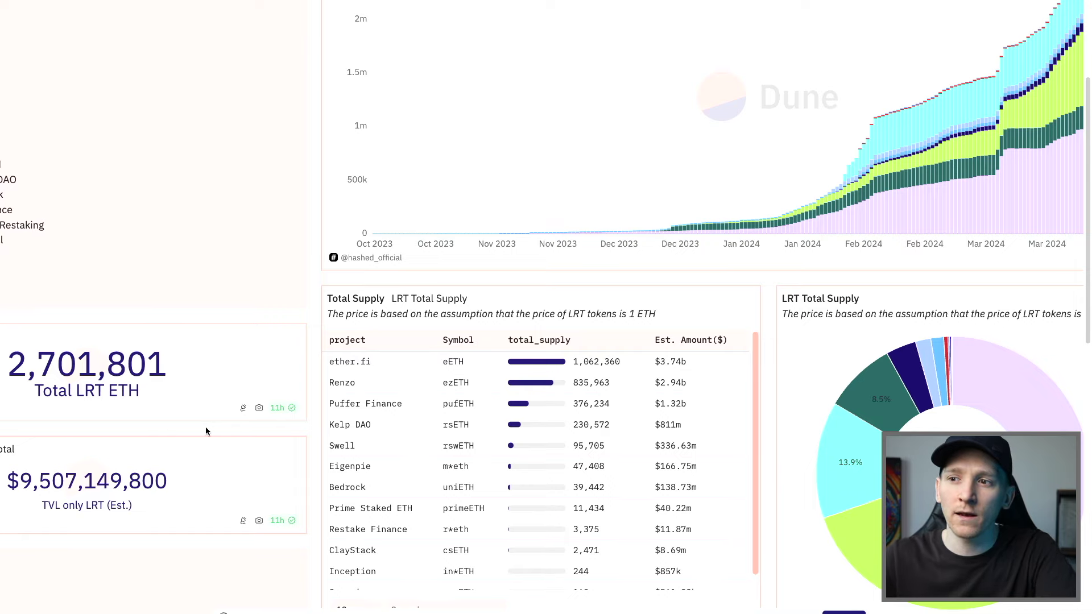
scroll(318, 278, "down", 1)
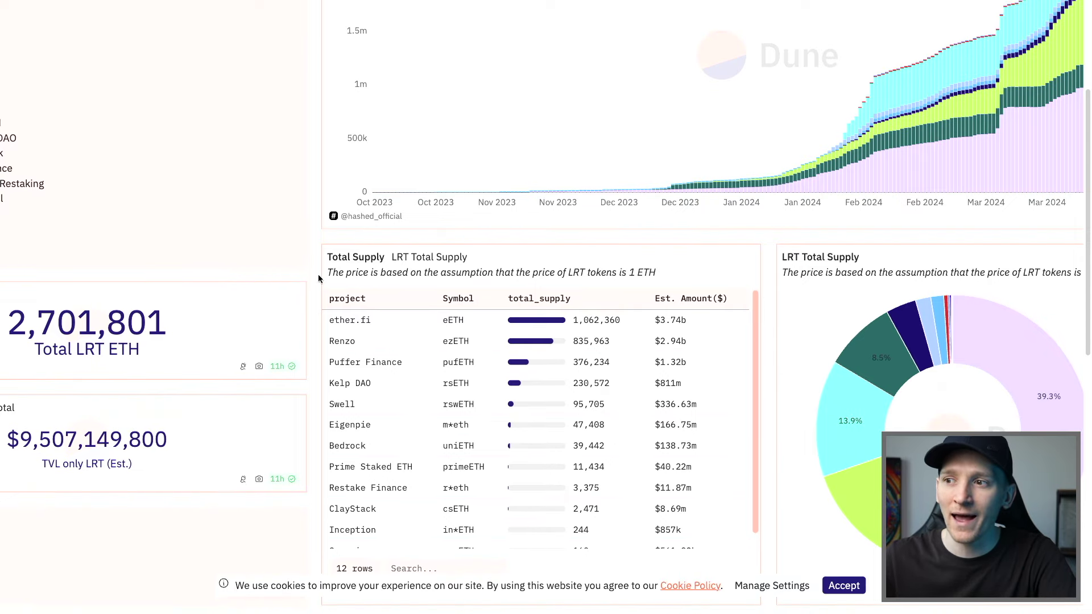
double_click(354, 322)
left_click(354, 316)
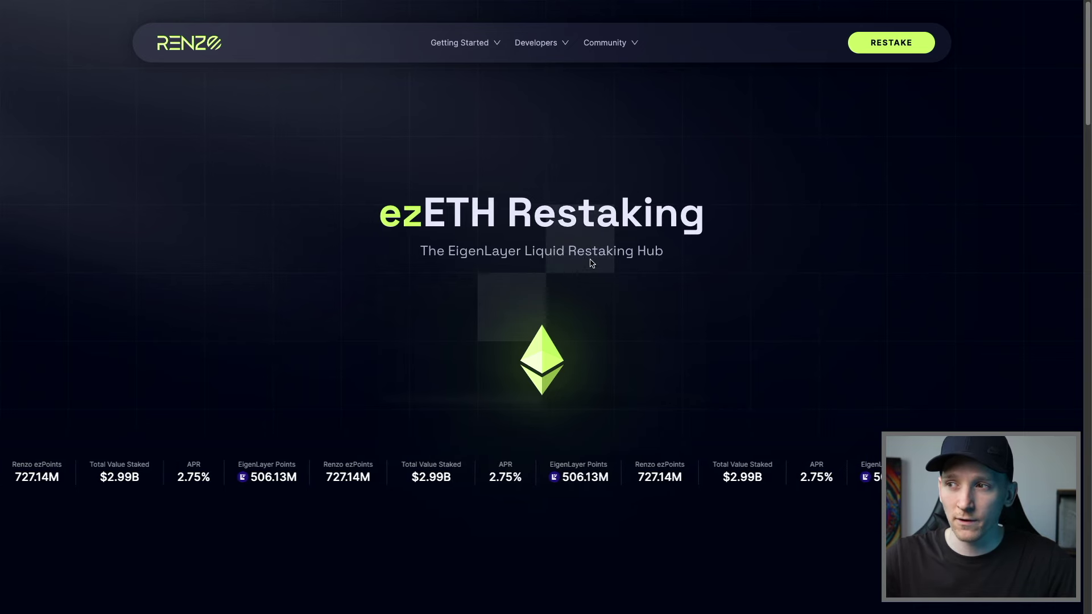
Open Renzo's Restake page with its empty ETH-to-ezETH form at 2.75% APR.
left_click(876, 48)
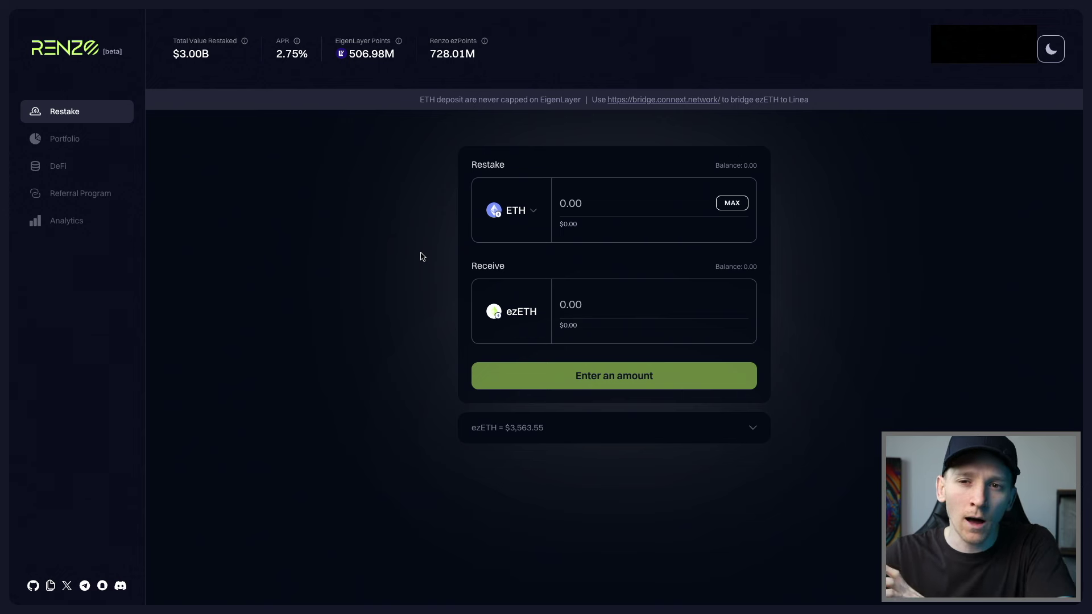
Compare the Ethereum, Arbitrum and BNB Chain token lists, and choose ETH on Arbitrum to restake.
left_click(534, 218)
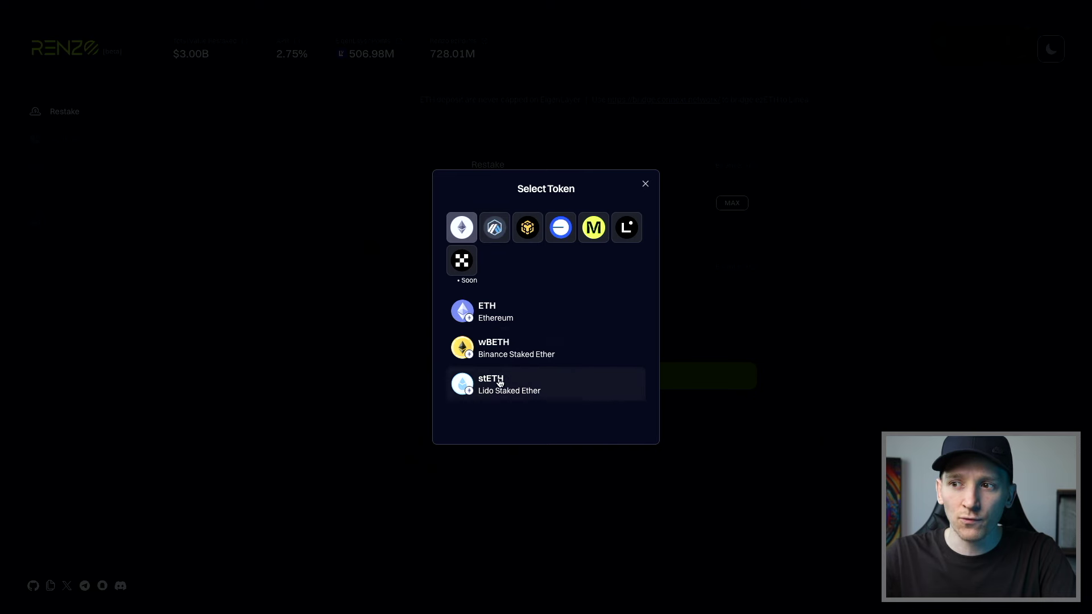
left_click(498, 231)
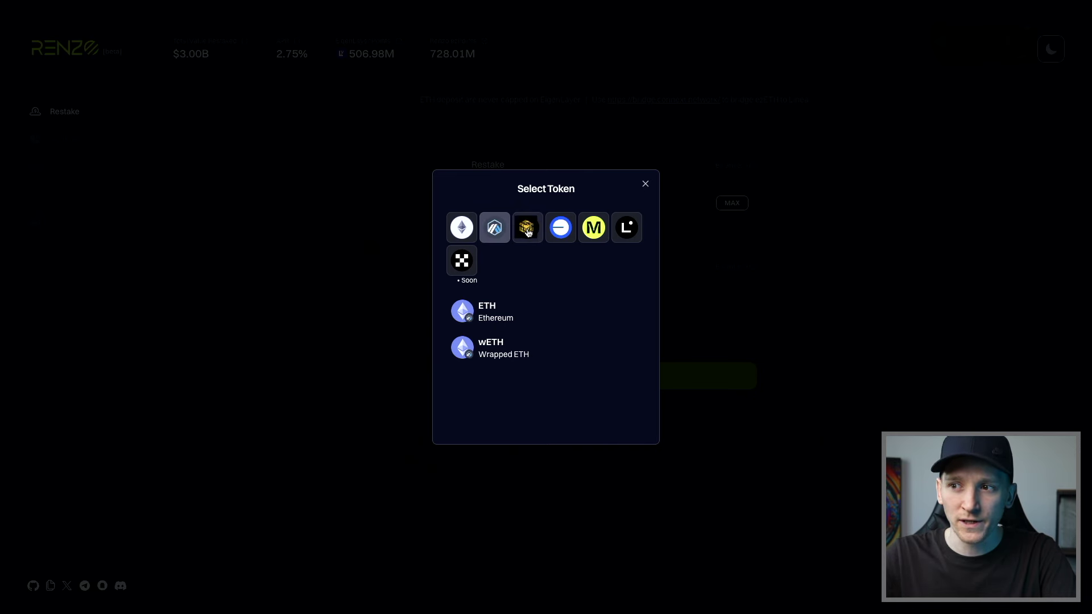
left_click(522, 232)
left_click(498, 231)
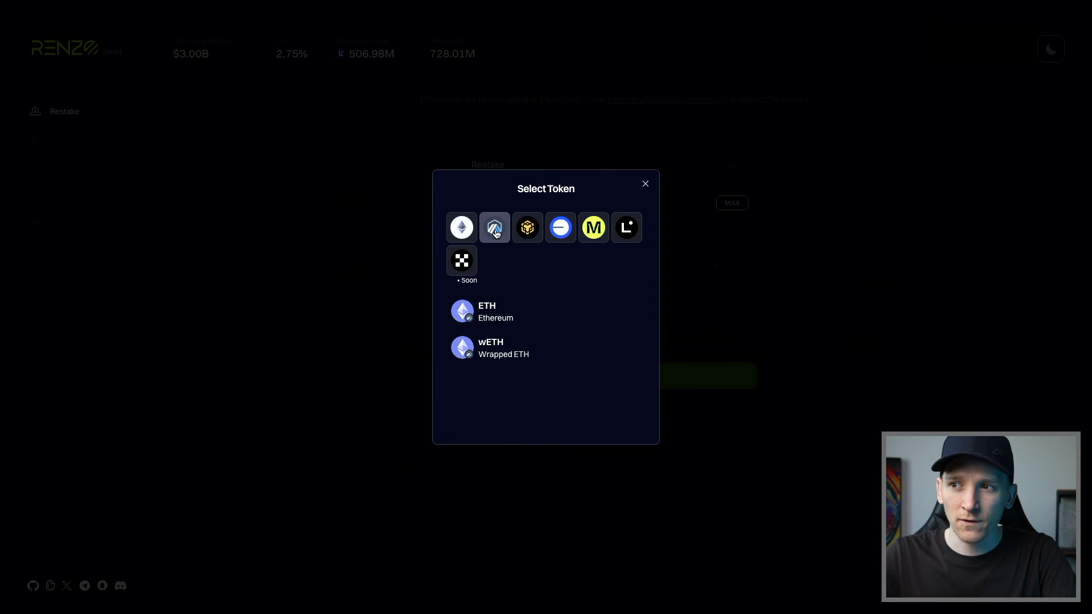
left_click(468, 231)
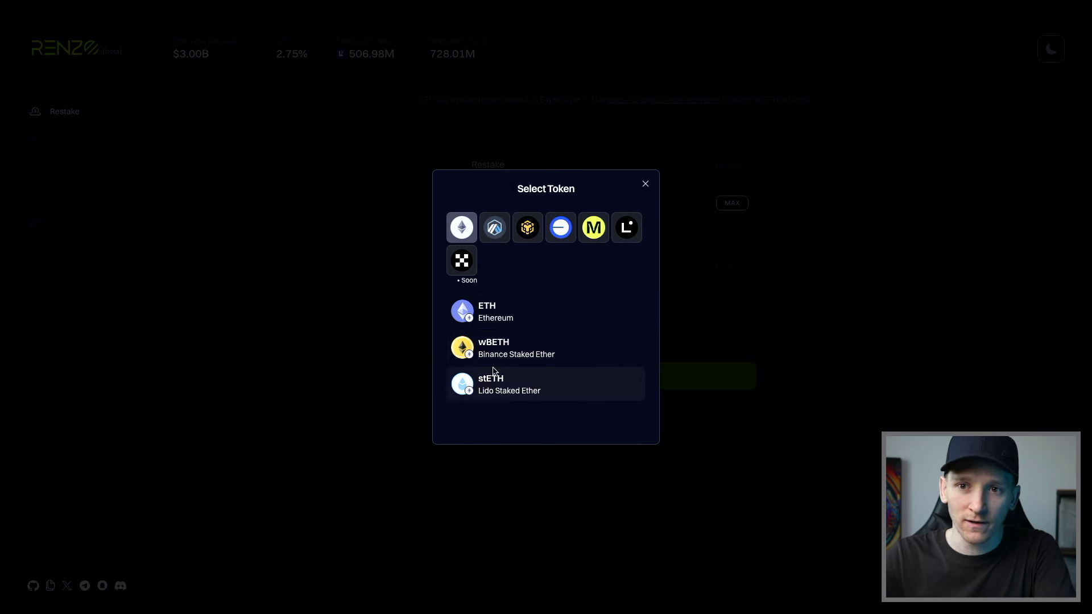
left_click(492, 231)
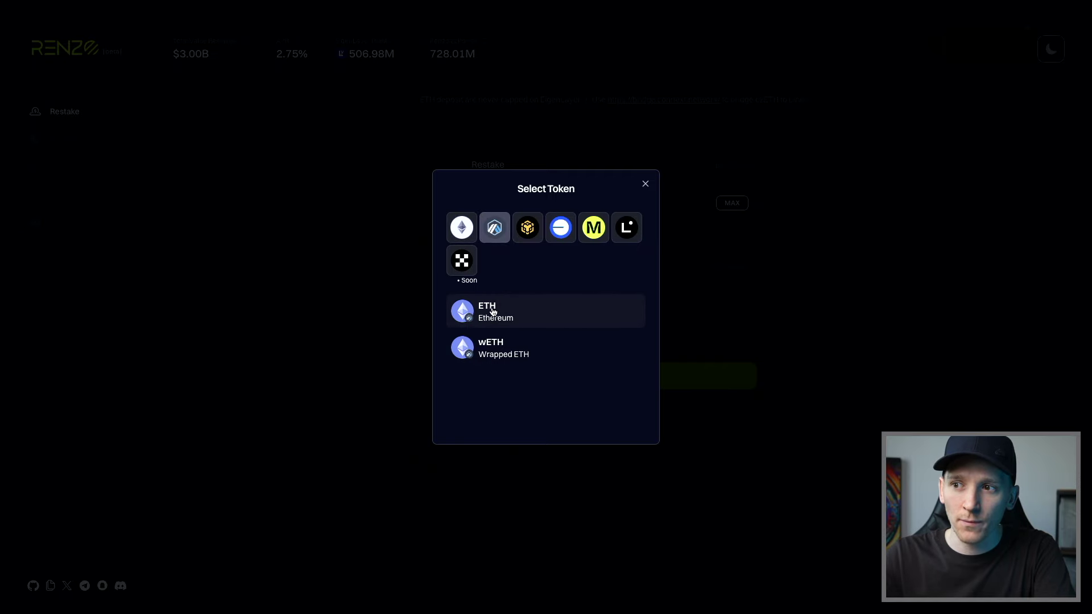
left_click(489, 312)
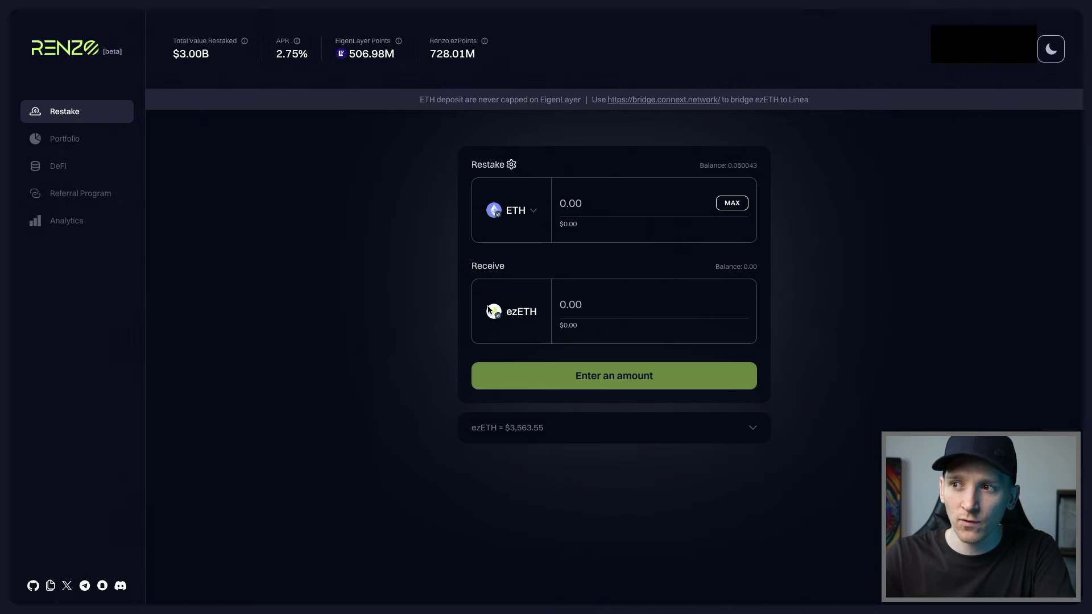
Enter 0.01 ETH as the restake amount, keeping ETH on Arbitrum as the token.
left_click(747, 203)
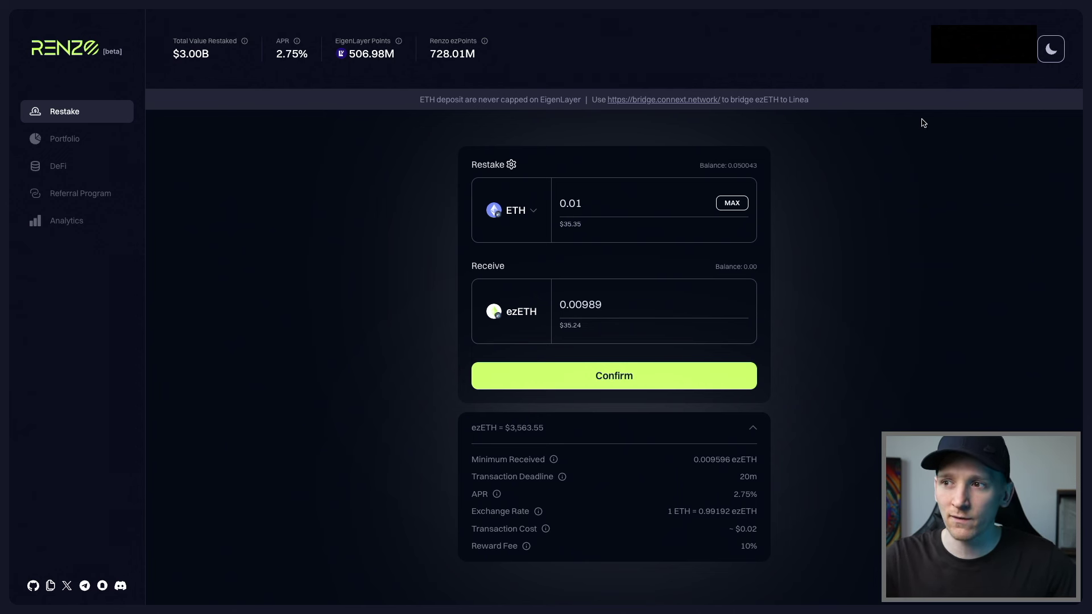
left_click(521, 211)
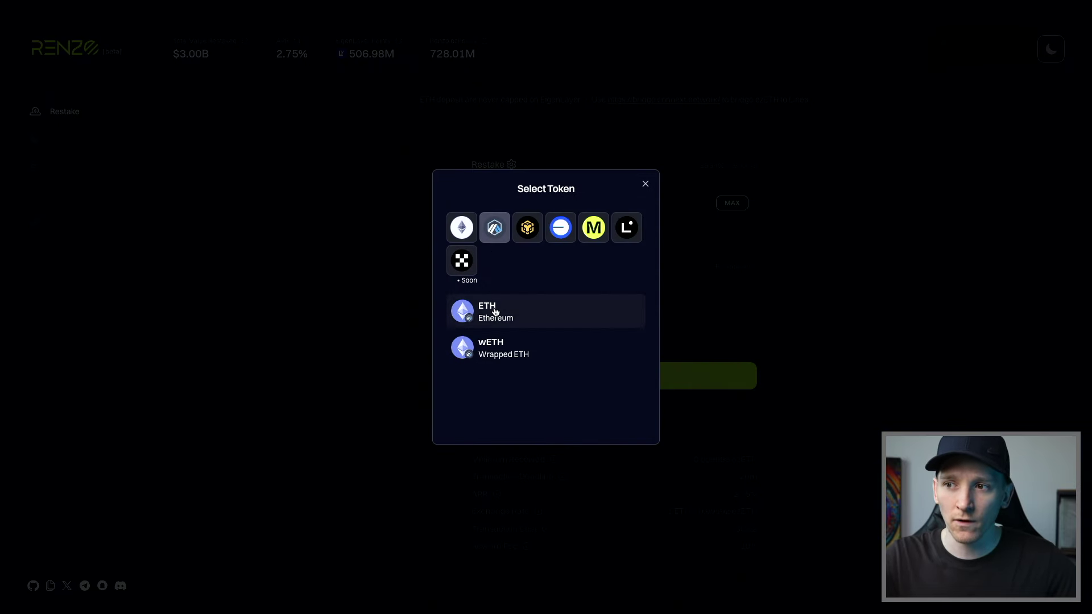
left_click(646, 185)
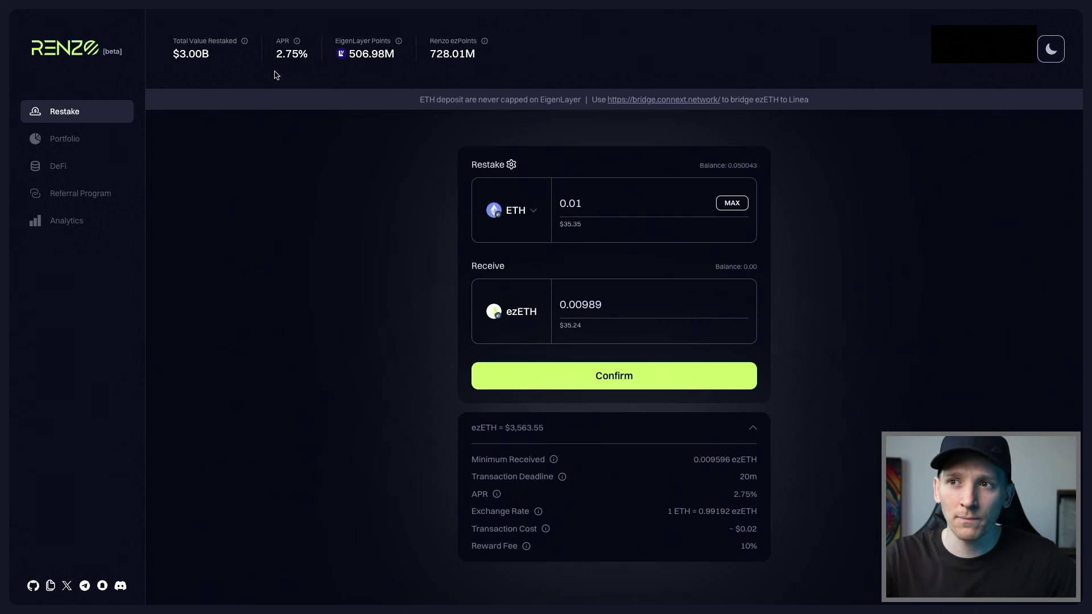
Review the 2.75% APR and ~$0.02 fee, and bring up the 0.01 ETH transaction overview.
left_click_drag(276, 53, 307, 54)
left_click(295, 61)
left_click(295, 62)
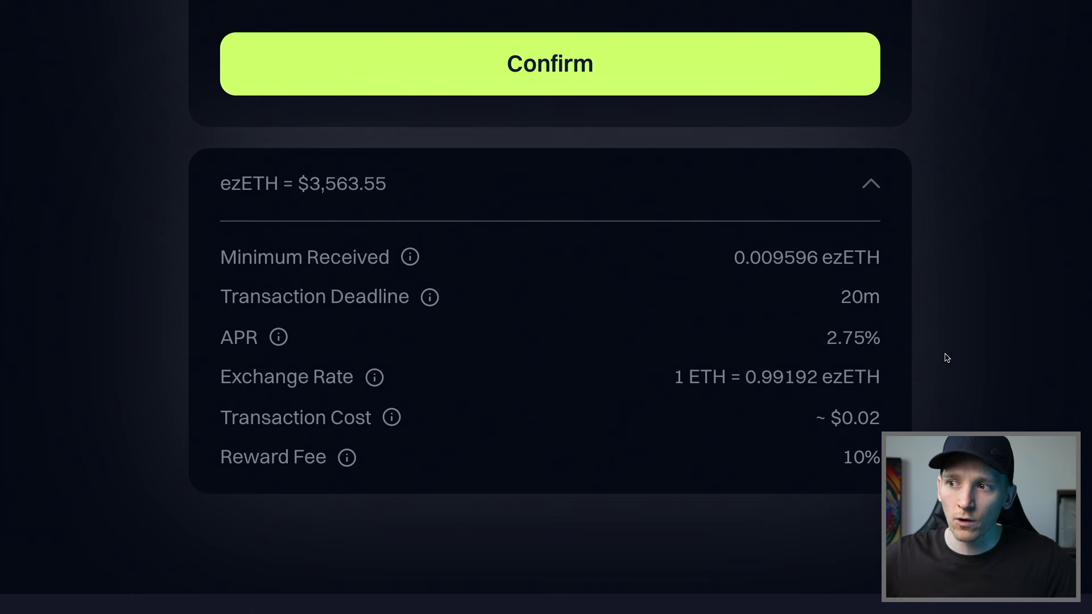
scroll(947, 357, "up", 1)
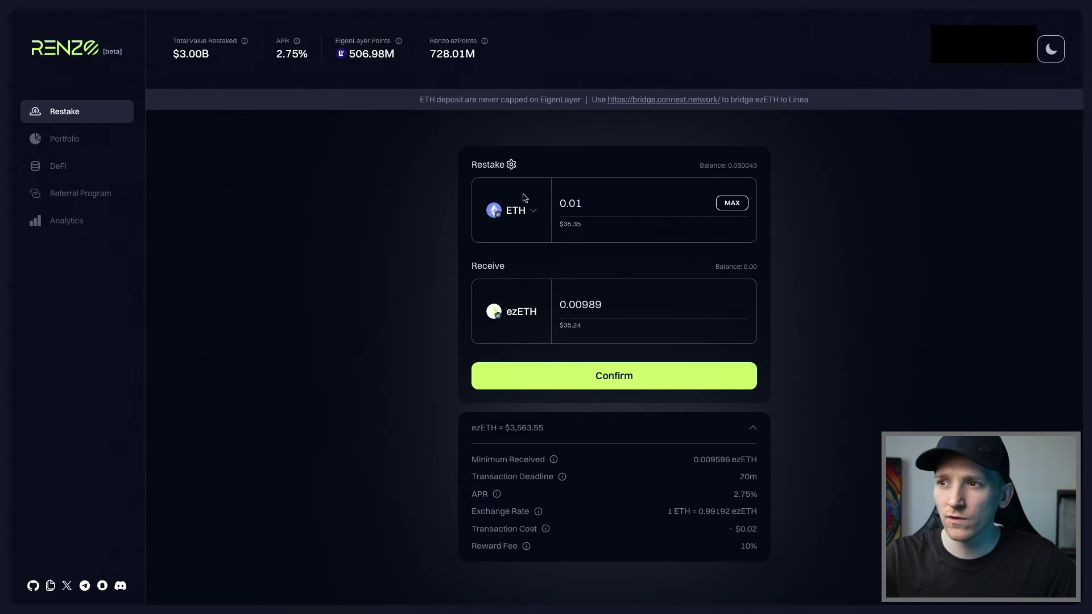
left_click(574, 375)
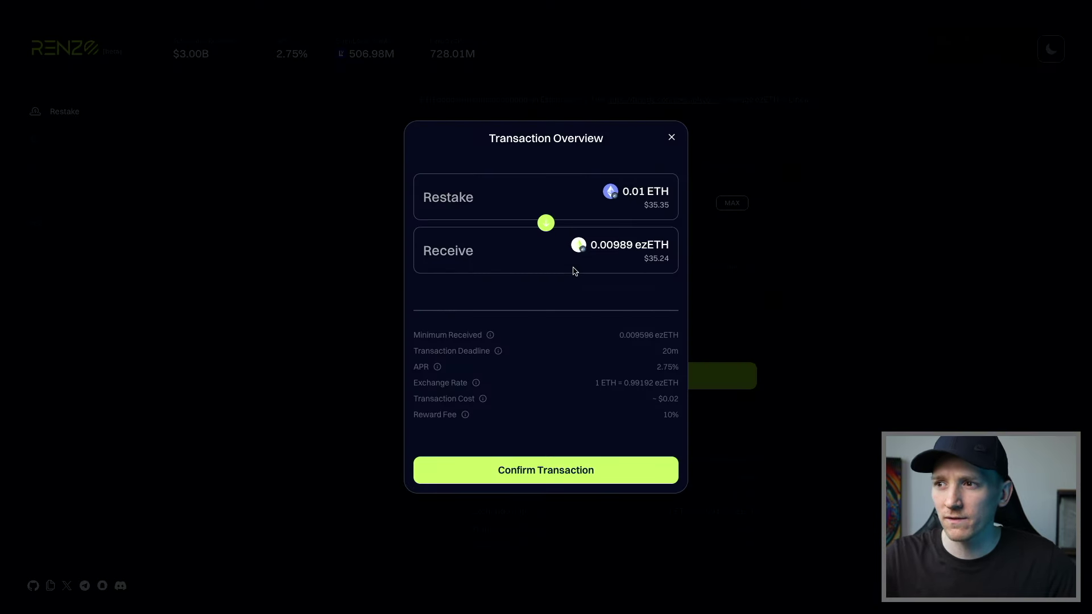
Confirm and sign the 0.01 ETH restake for 0.00989 ezETH, then dismiss the submitted notice.
left_click(558, 470)
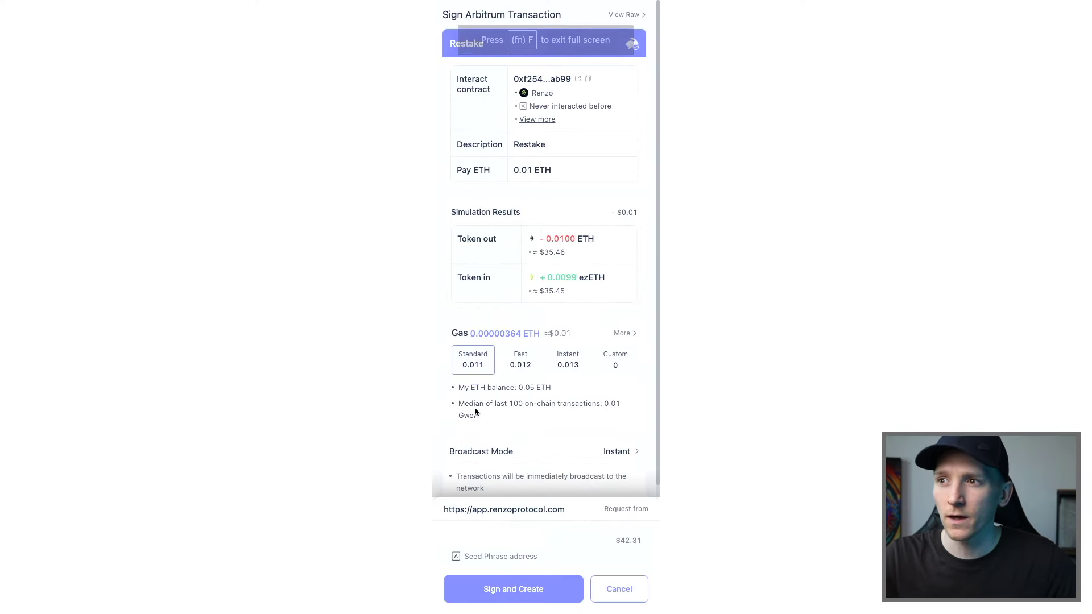
scroll(481, 386, "down", 1)
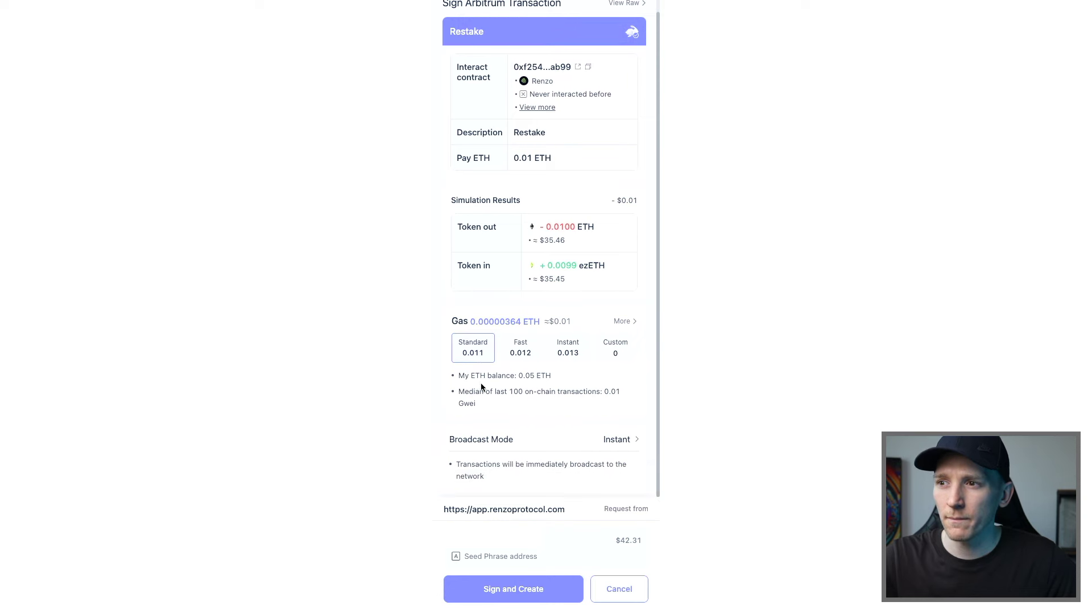
left_click(493, 589)
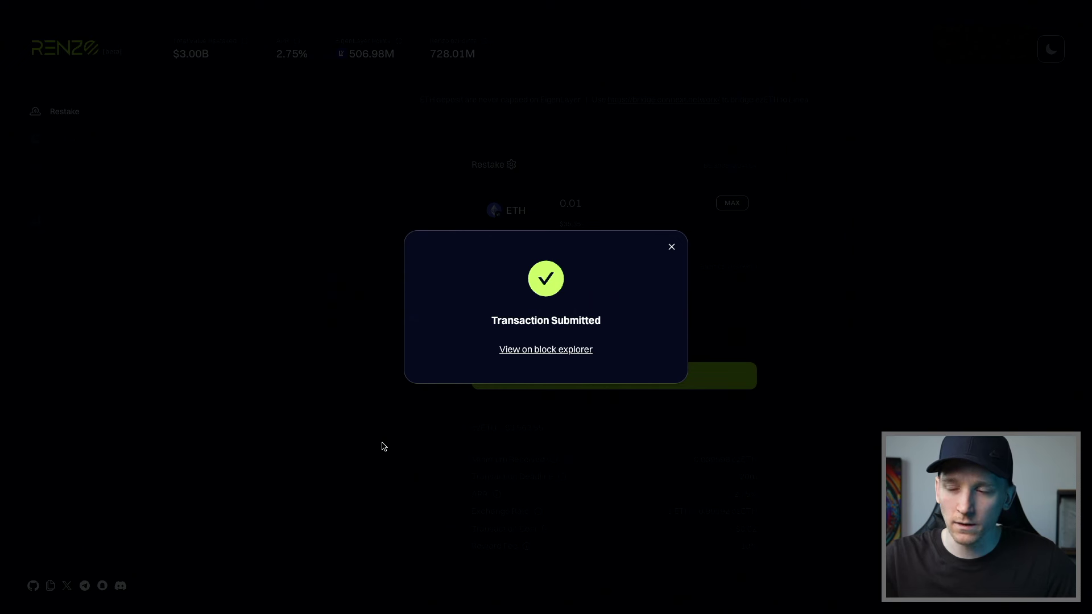
left_click(672, 250)
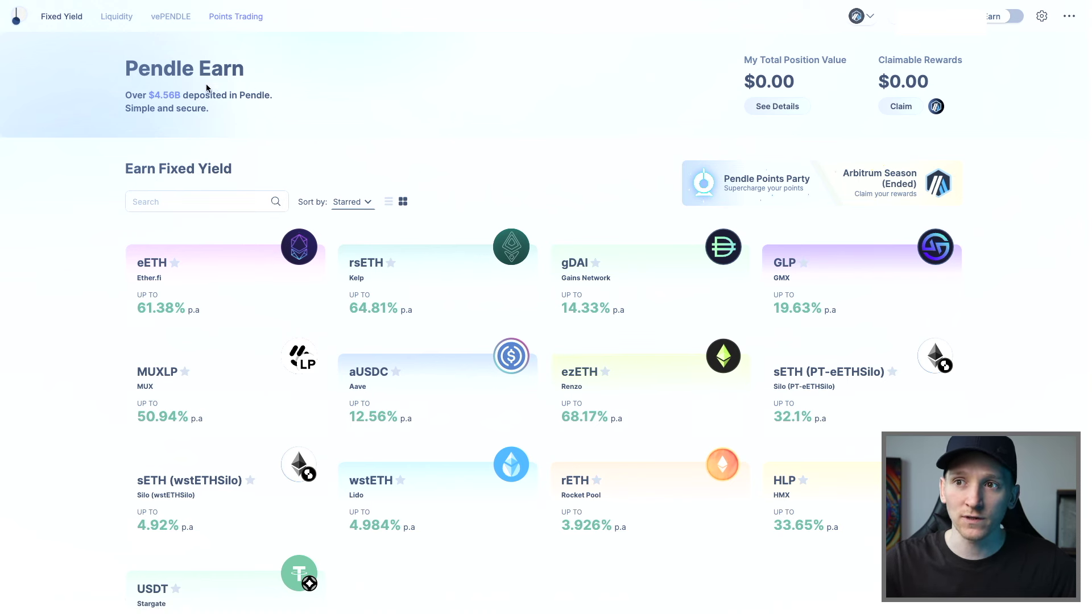
Open the ezETH fixed-yield market from Pendle's Earn listing.
left_click(607, 391)
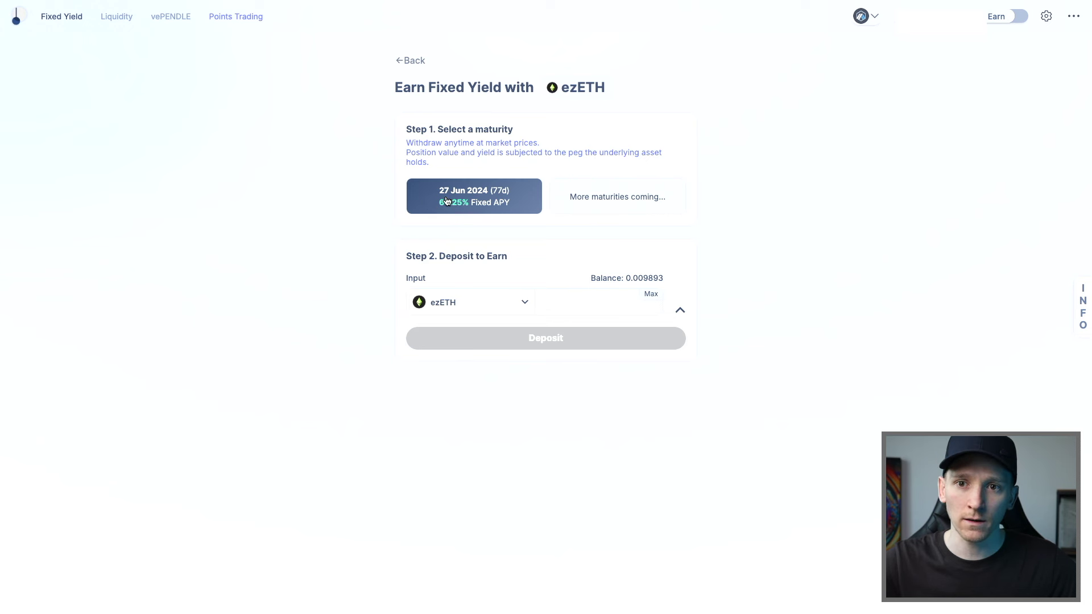
Check the 68.25% fixed APY and 27 Jun 2024 maturity, and bring up the deposit token list.
mouse_move(447, 200)
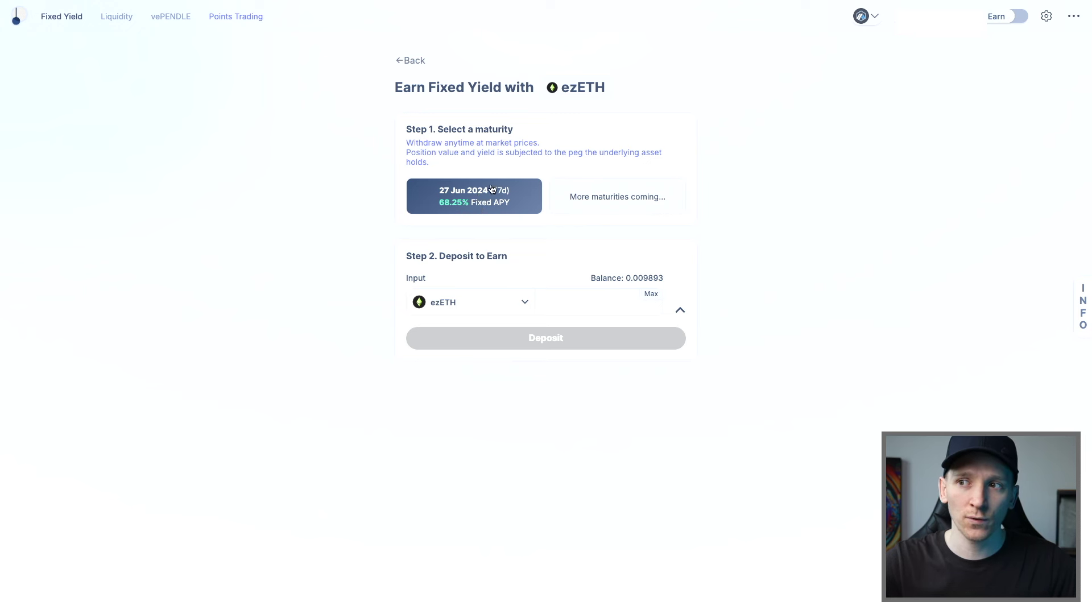
mouse_move(483, 191)
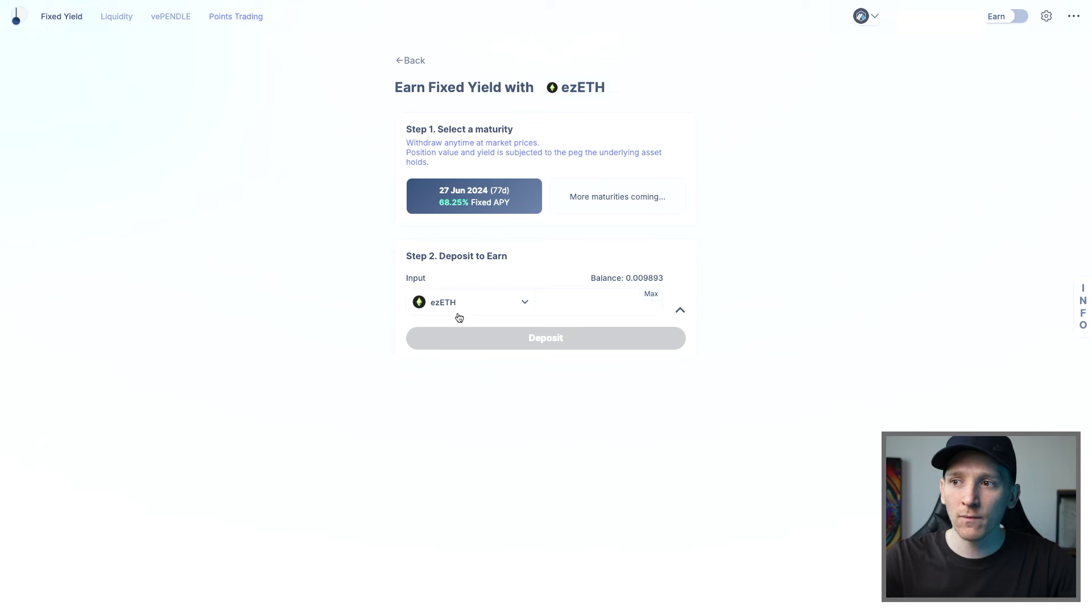
left_click(491, 310)
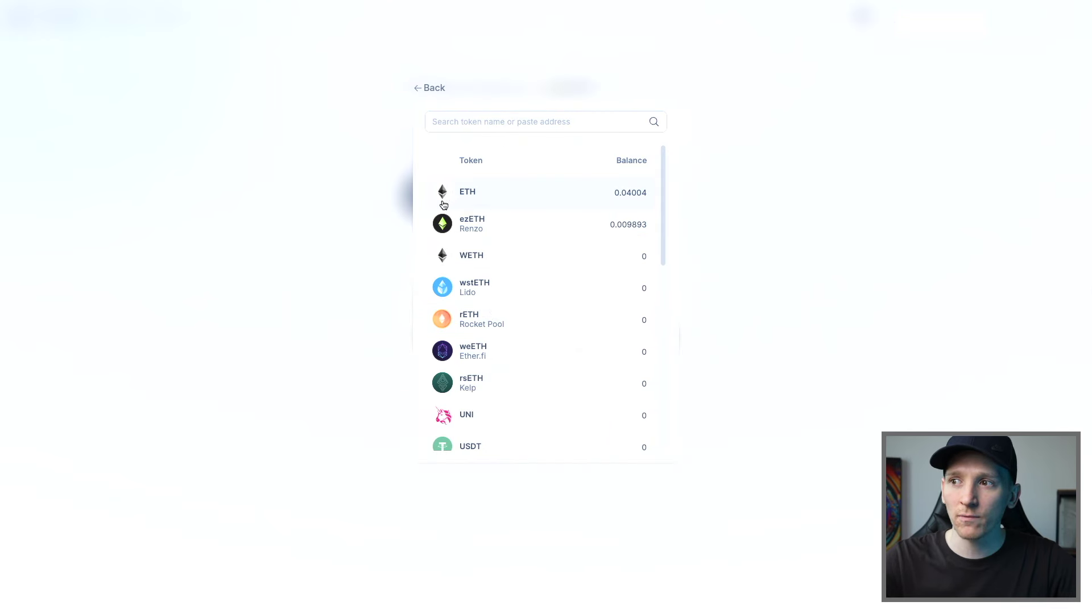
Deposit the full 0.009893 ezETH balance and review the projected 0.01113 WETH at maturity.
left_click(474, 230)
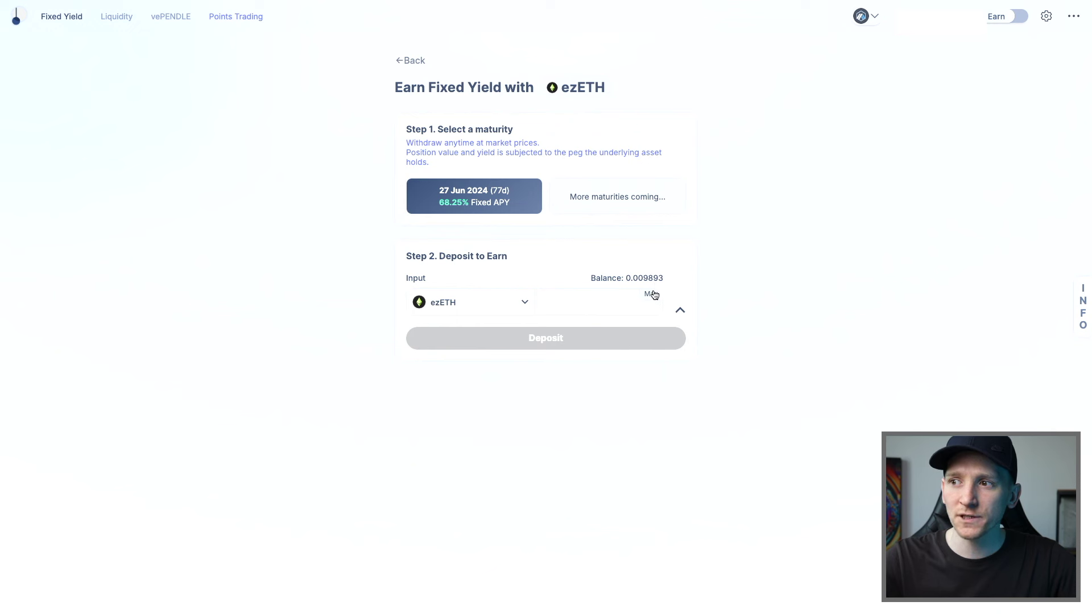
left_click(652, 294)
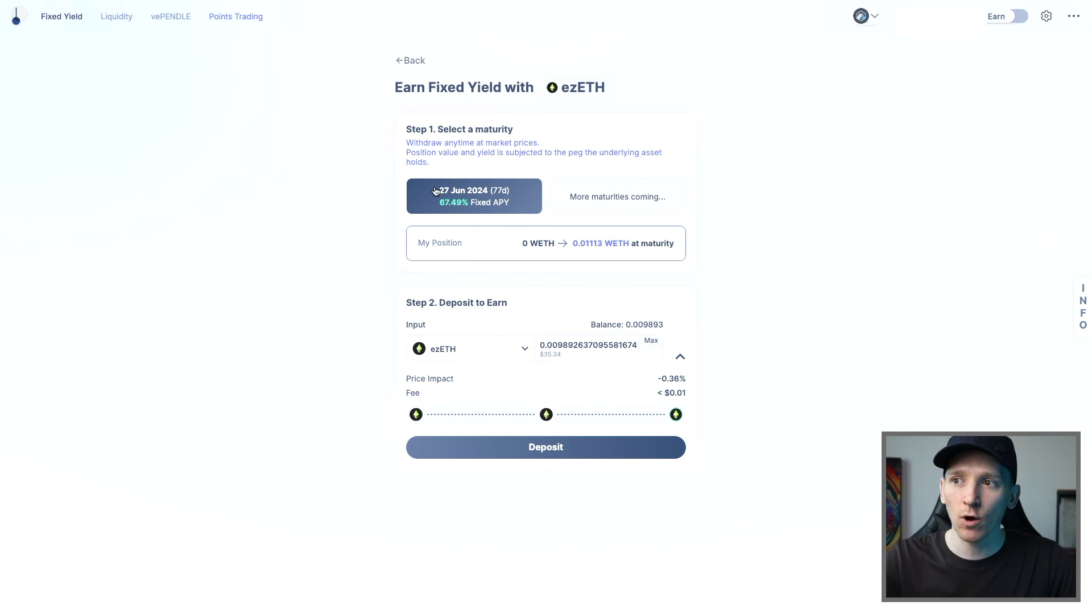
left_click_drag(435, 191, 745, 203)
left_click(610, 243)
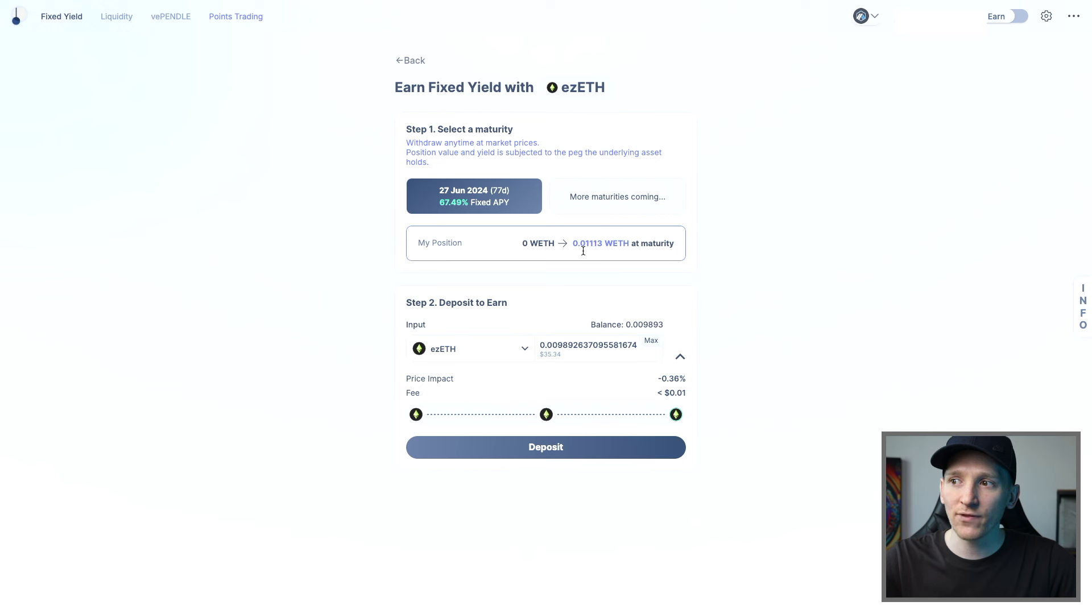
left_click_drag(583, 251, 522, 243)
left_click(620, 245)
left_click(606, 246)
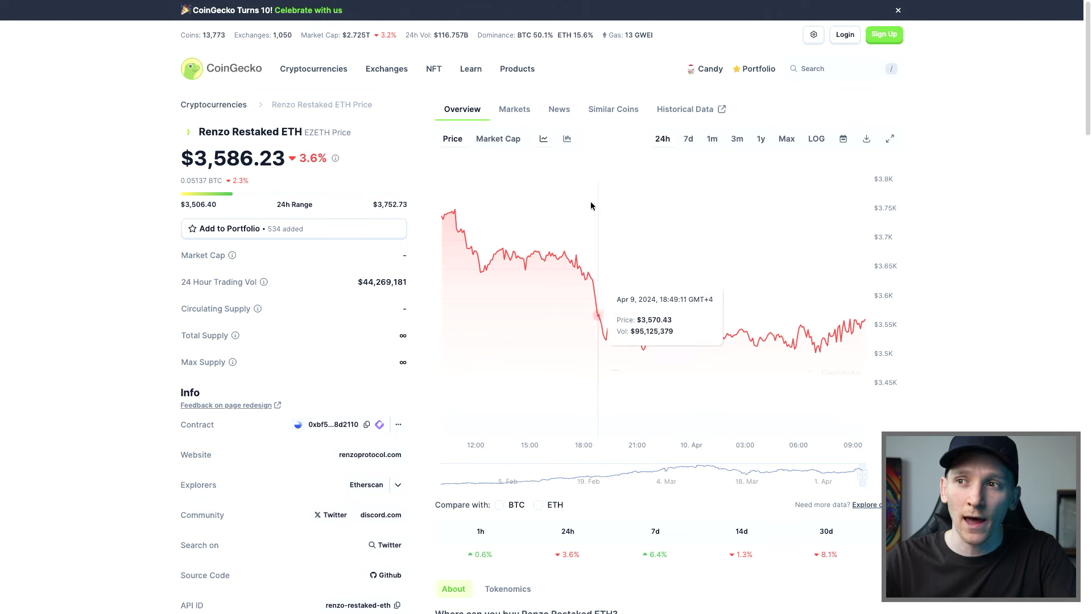
Scroll CoinGecko's ezETH page to the Markets table and view Uniswap's ezETH-to-ETH quote.
left_click_drag(205, 133, 317, 134)
left_click(305, 130)
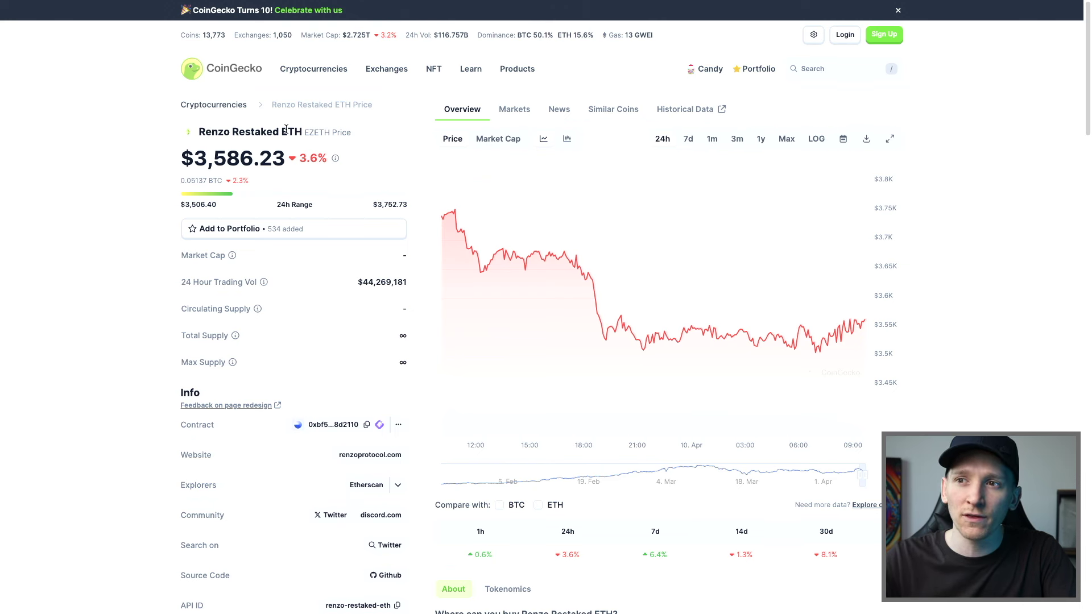
scroll(972, 257, "down", 15)
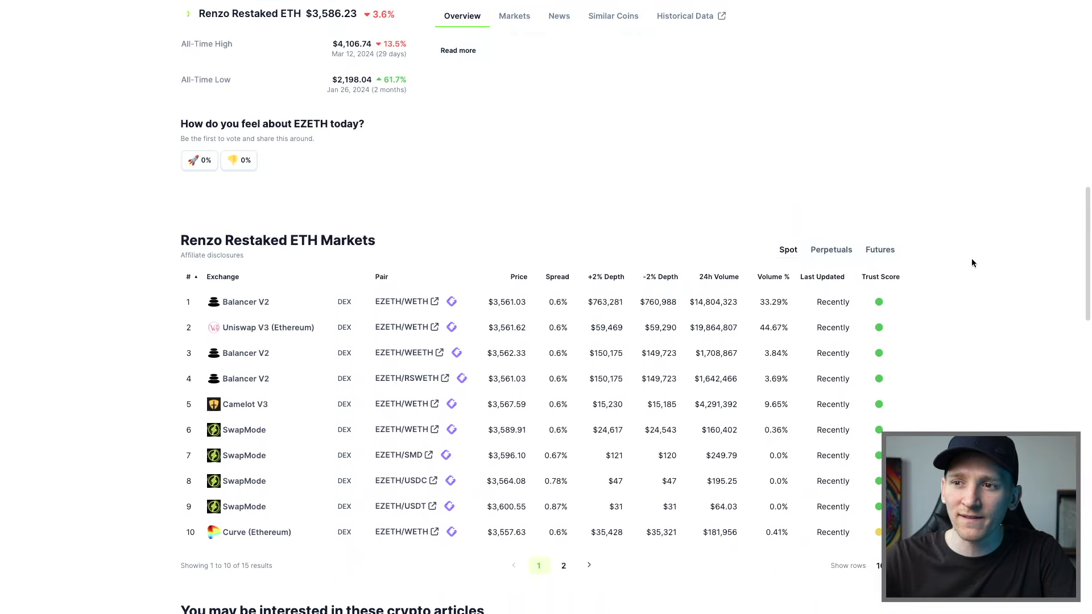
scroll(971, 262, "down", 1)
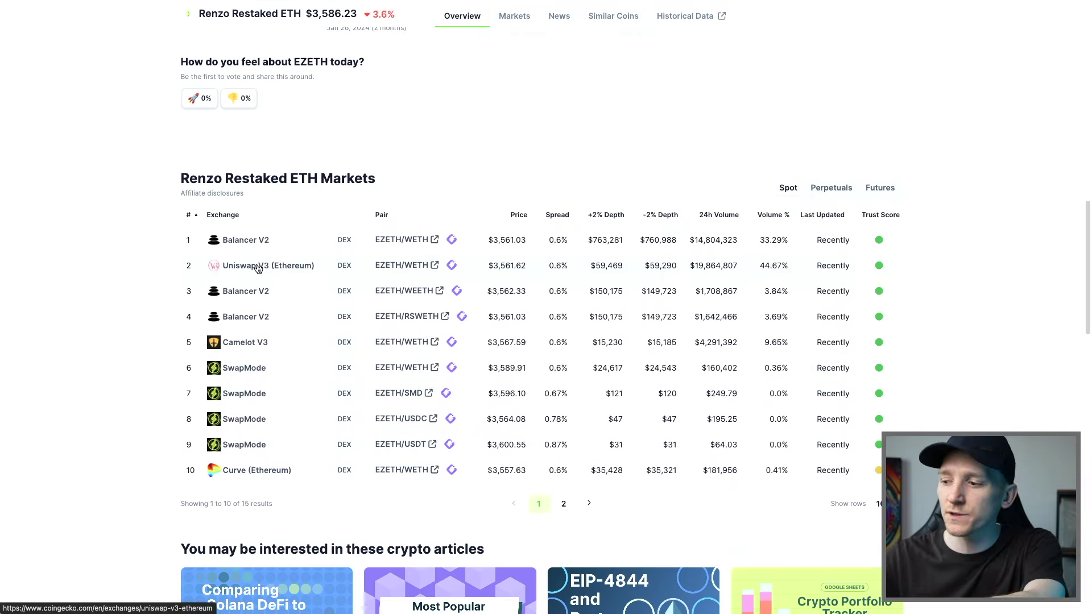
key("ctrl+Tab")
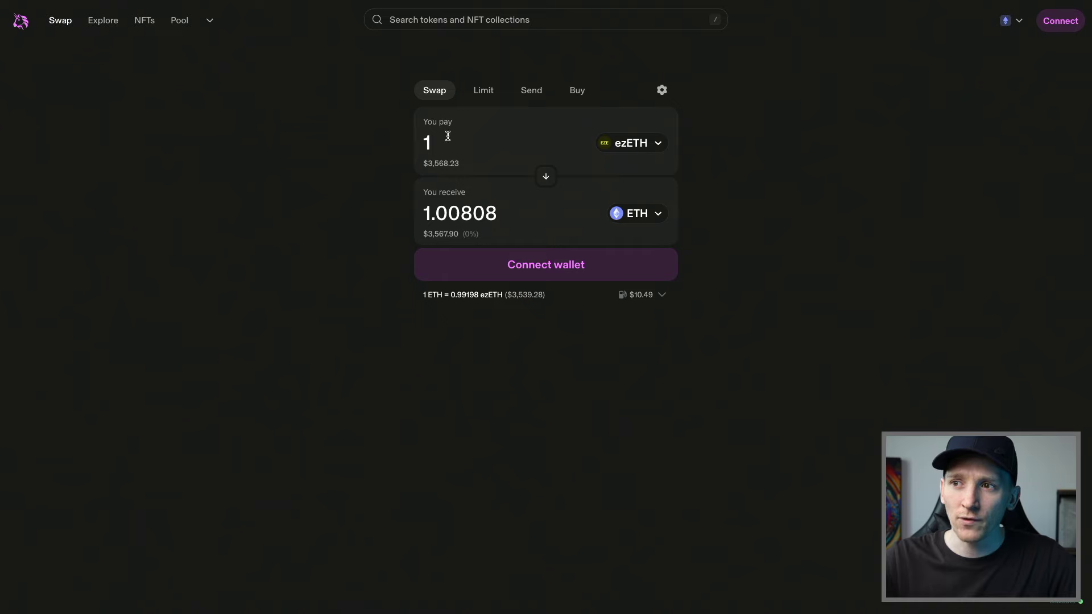
left_click(655, 216)
left_click(751, 229)
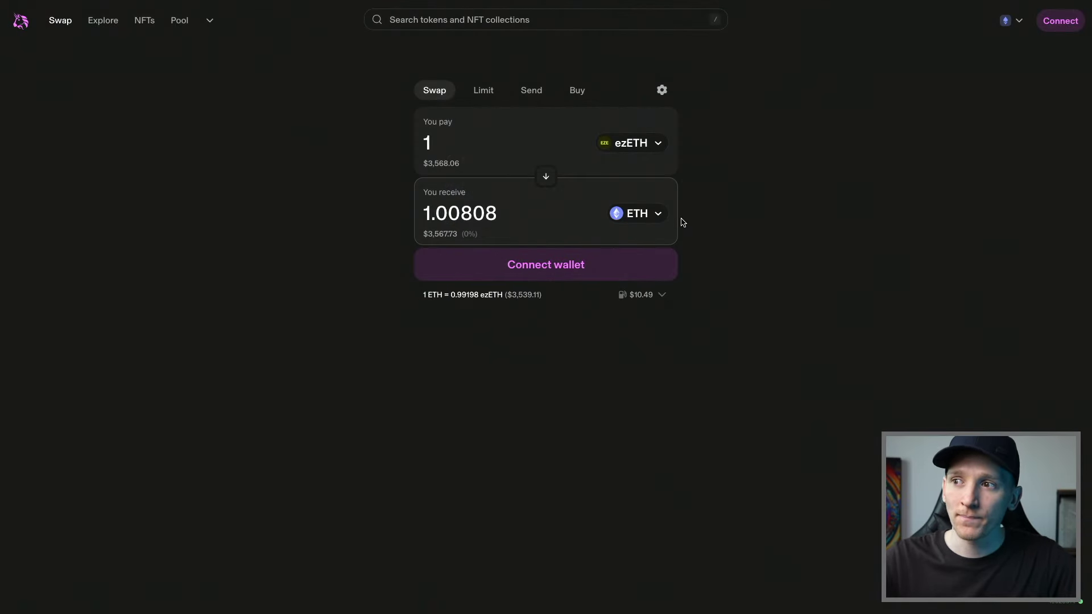